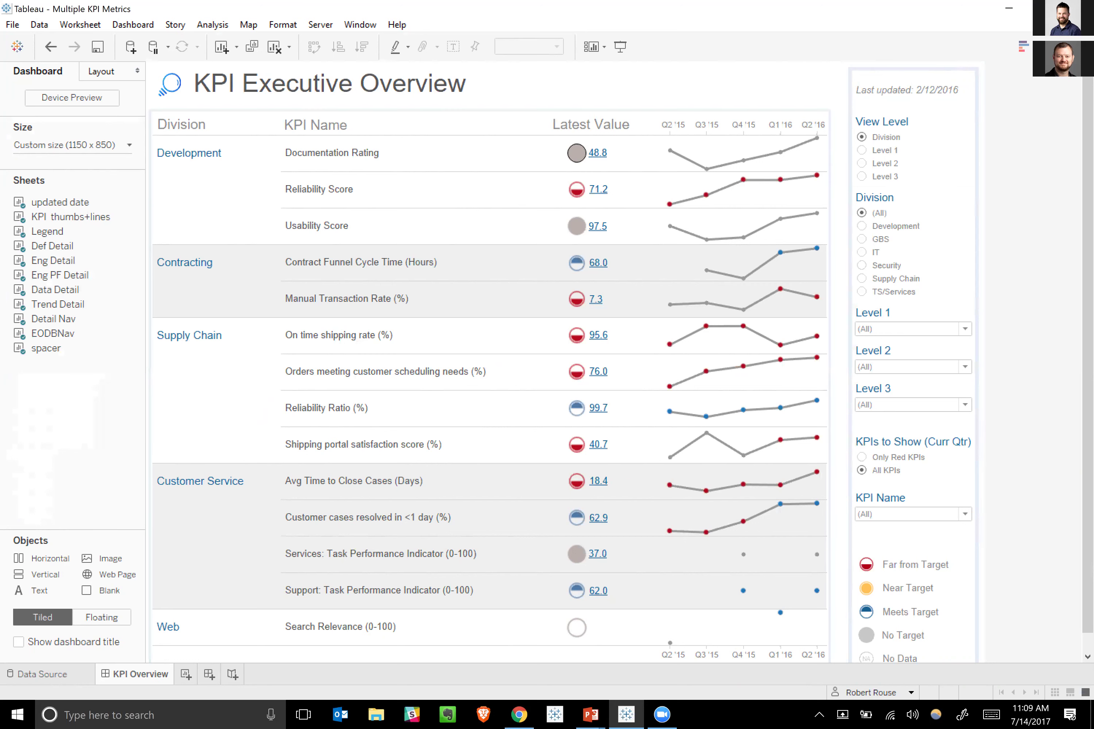
Filter the KPI overview to the Development division and set its view level to Level 1.
{"action": "mouse_move", "coordinate": [576, 189]}
{"action": "mouse_move", "coordinate": [706, 533]}
{"action": "mouse_move", "coordinate": [817, 503]}
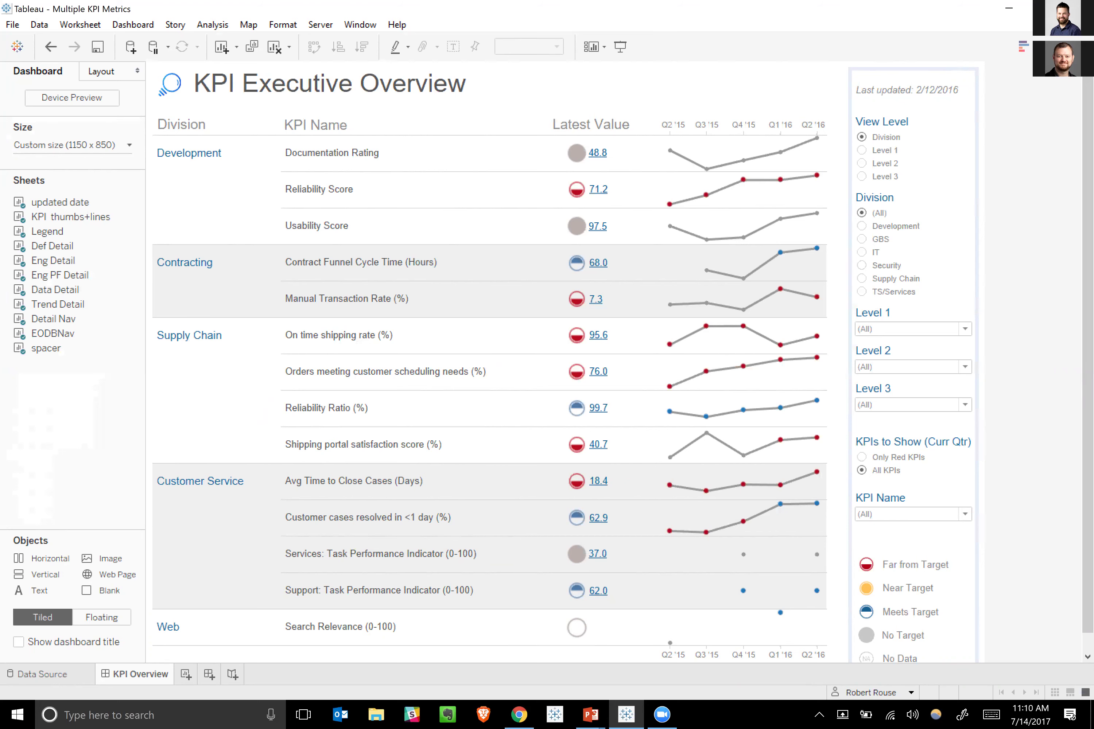
{"action": "scroll", "coordinate": [499, 362], "scroll_direction": "down", "scroll_amount": 1}
{"action": "scroll", "coordinate": [499, 362], "scroll_direction": "up", "scroll_amount": 1}
{"action": "left_click", "coordinate": [861, 225]}
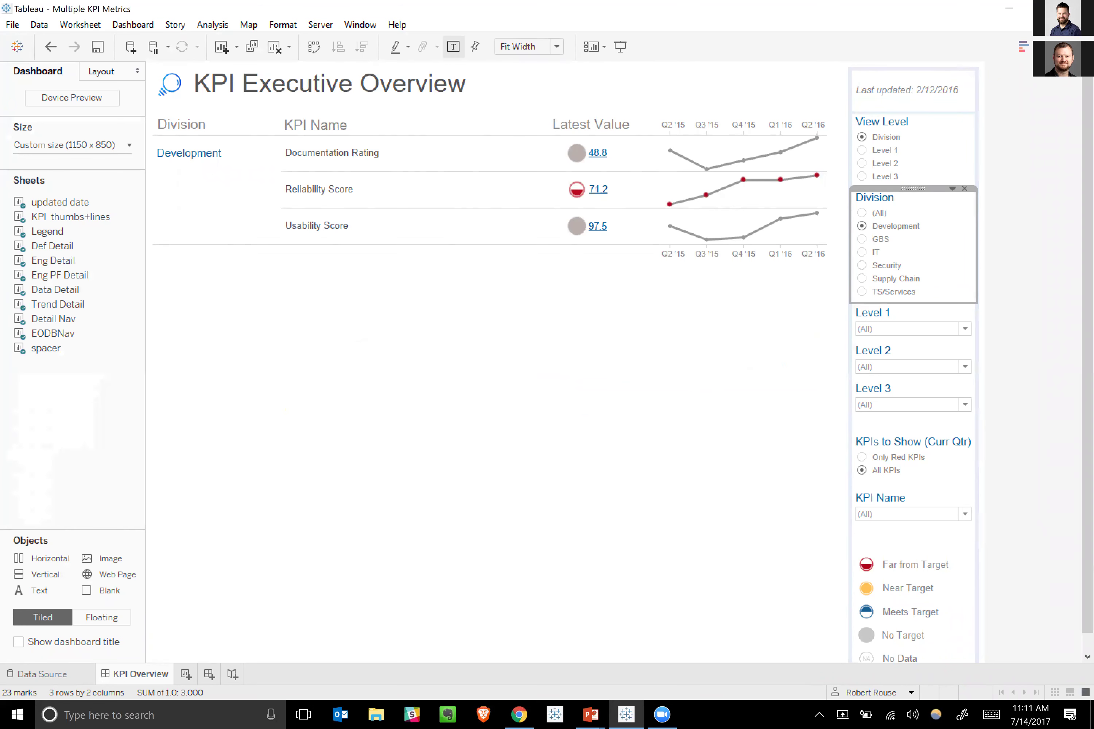
{"action": "left_click", "coordinate": [861, 150]}
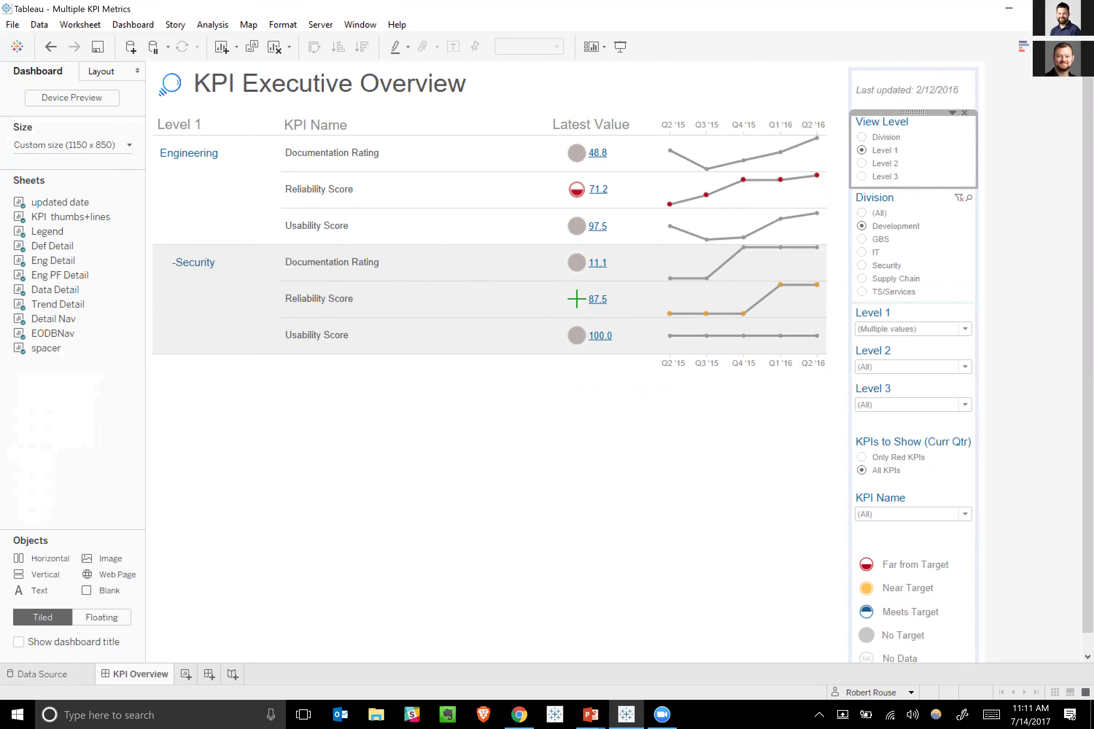
View the Level 1 KPIs for TS/Services and IT, and return the overview to all divisions at Division level.
{"action": "left_click", "coordinate": [861, 291]}
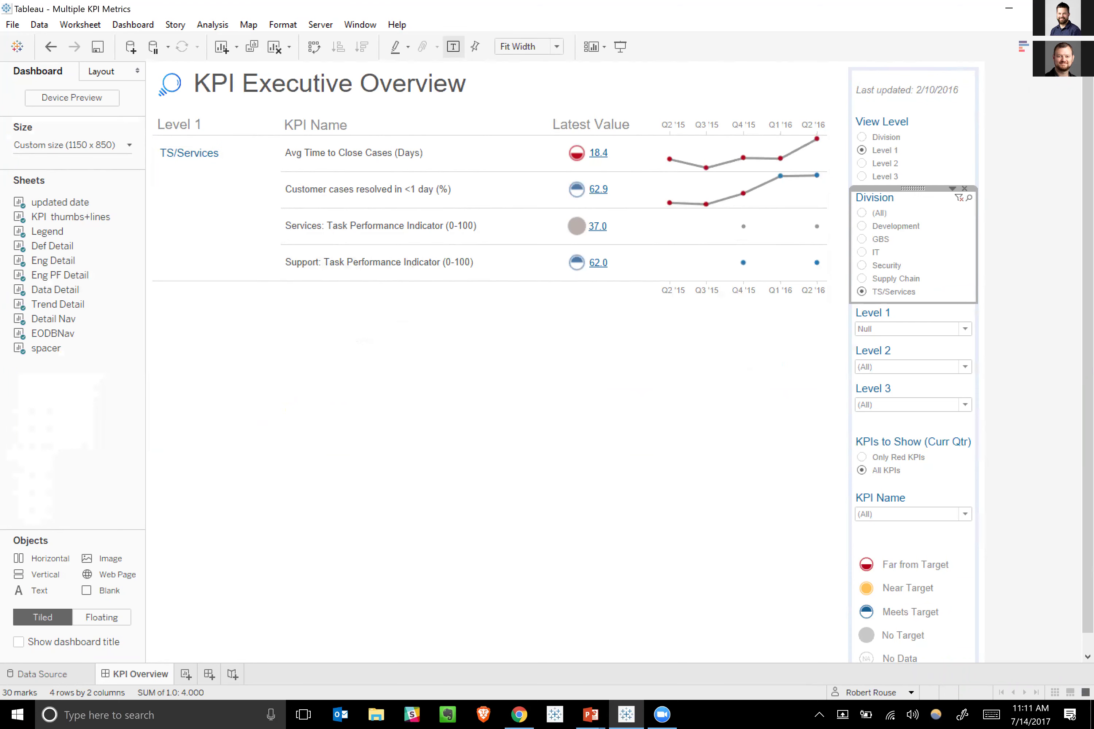
{"action": "left_click", "coordinate": [861, 251]}
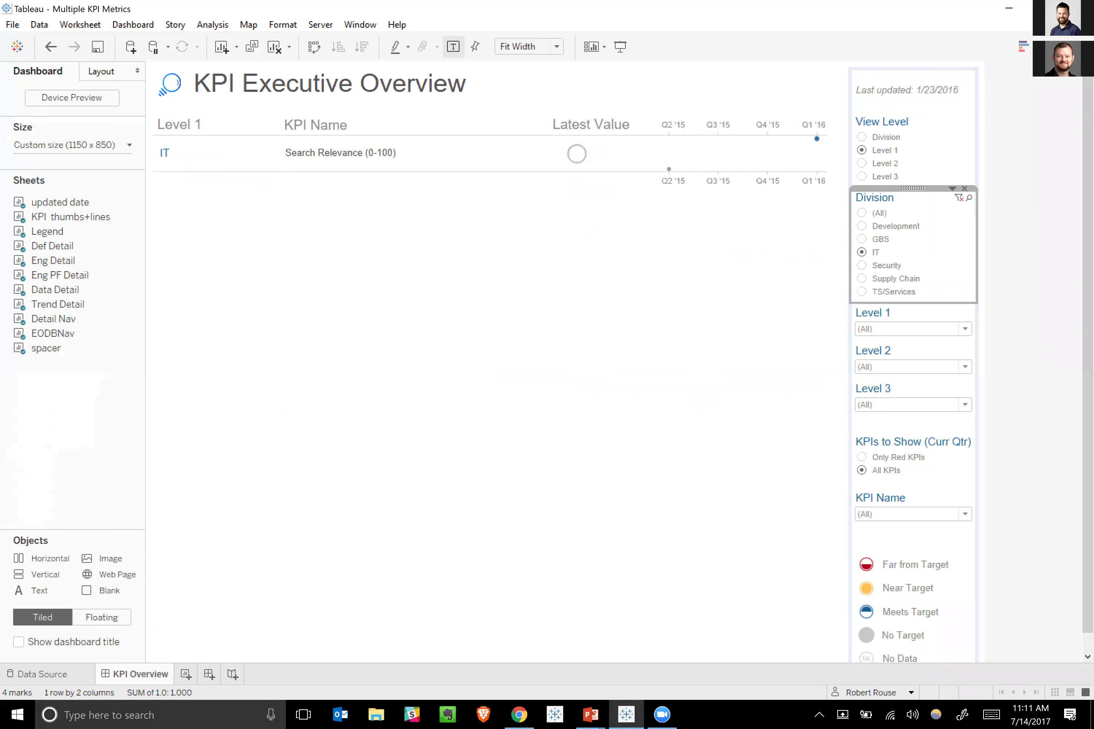
{"action": "left_click", "coordinate": [861, 212]}
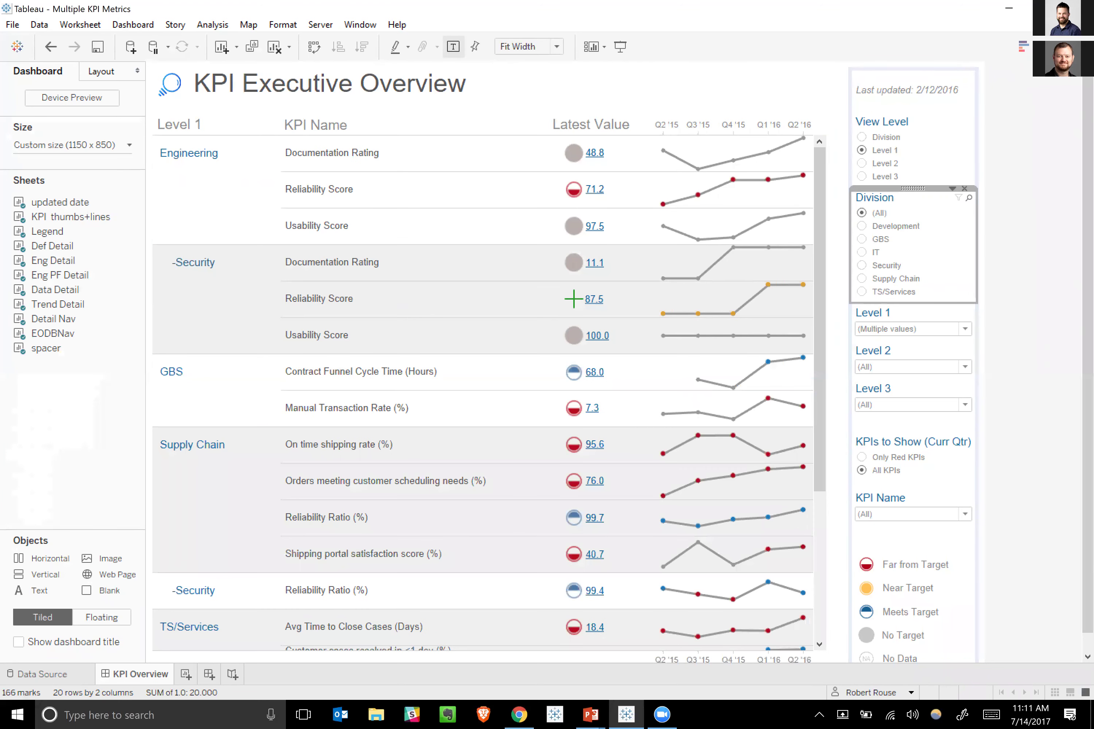
{"action": "left_click", "coordinate": [861, 136]}
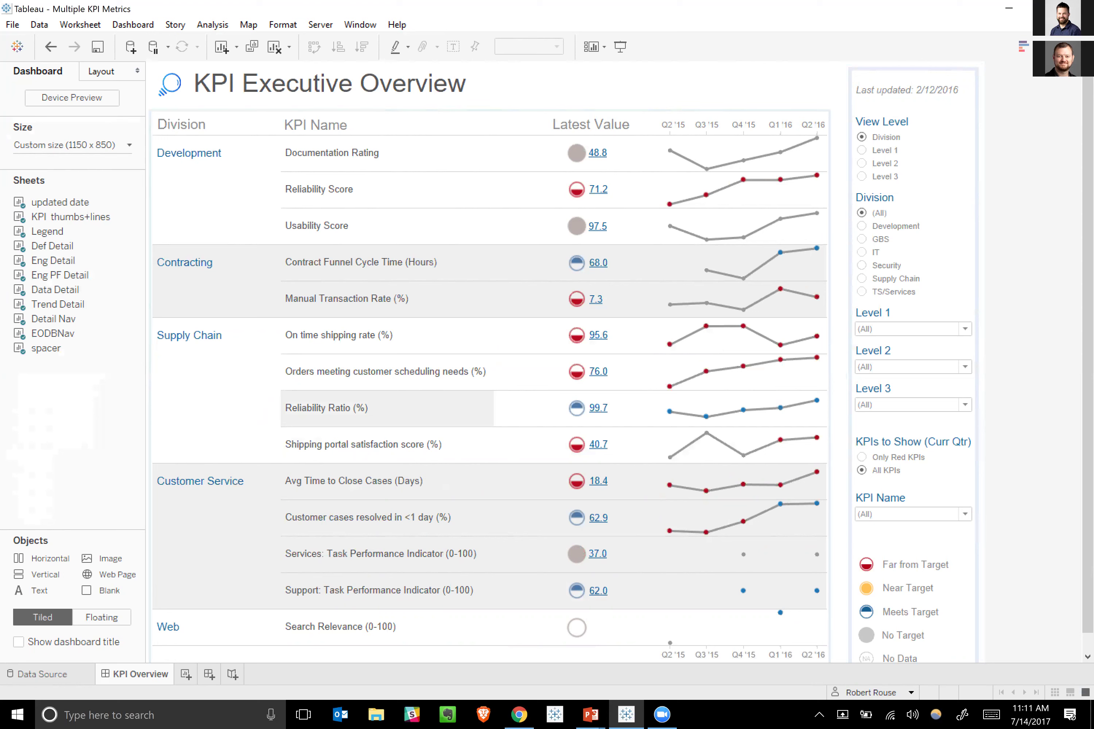
Show the detail for the Supply Chain Reliability Ratio (%) KPI and examine its definition, values and trend.
{"action": "left_click", "coordinate": [387, 407]}
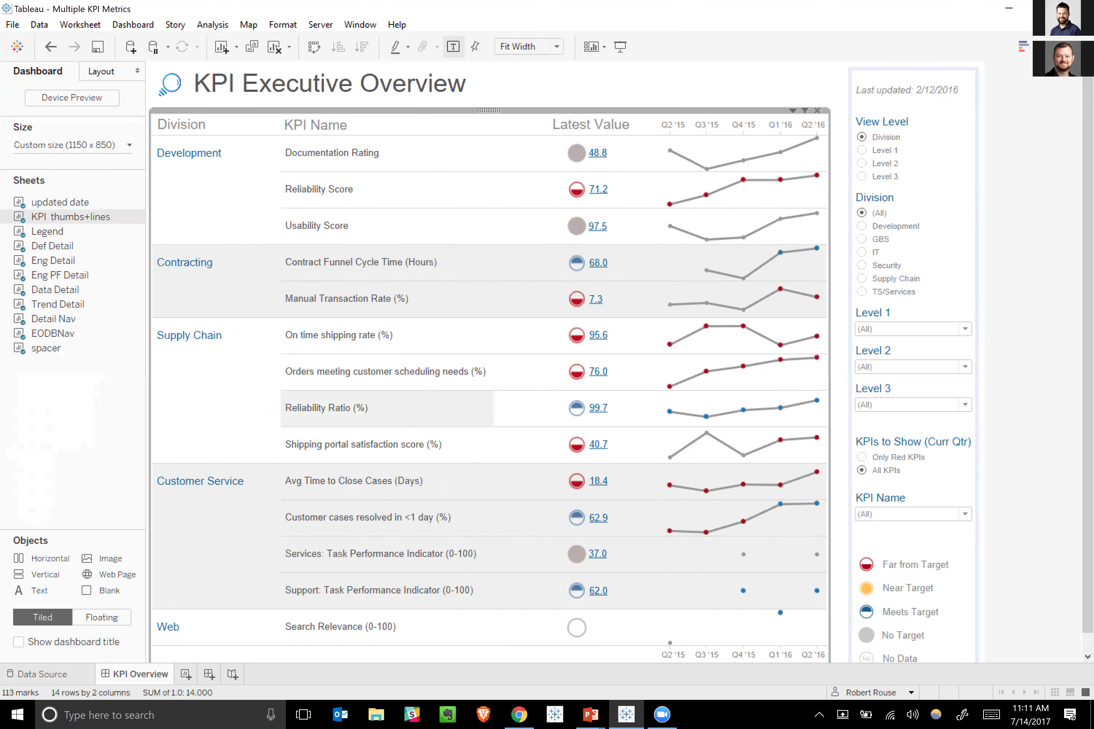
{"action": "left_click", "coordinate": [386, 407]}
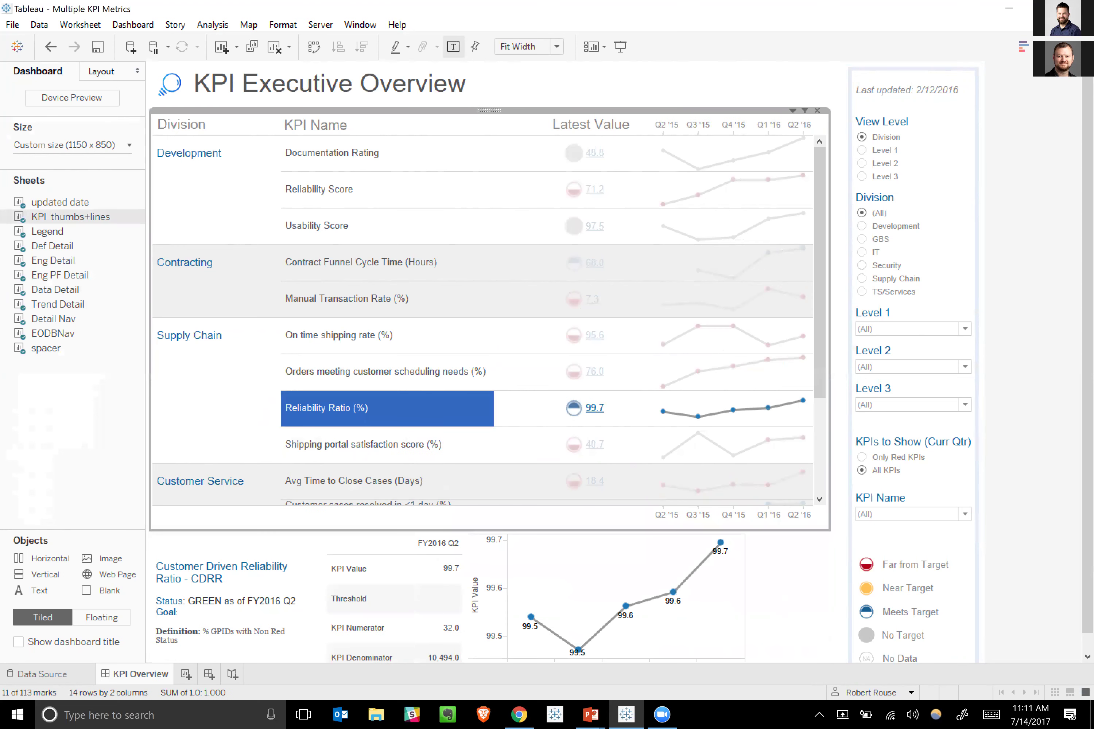
{"action": "scroll", "coordinate": [489, 362], "scroll_direction": "down", "scroll_amount": 1}
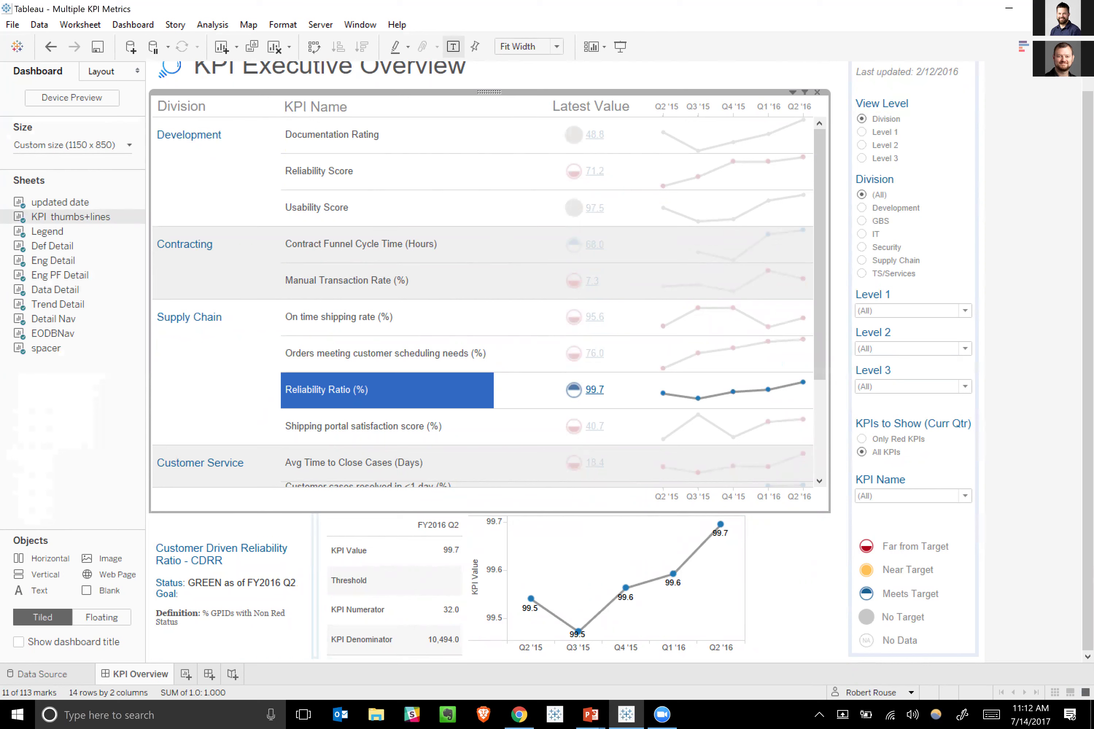
{"action": "mouse_move", "coordinate": [577, 631]}
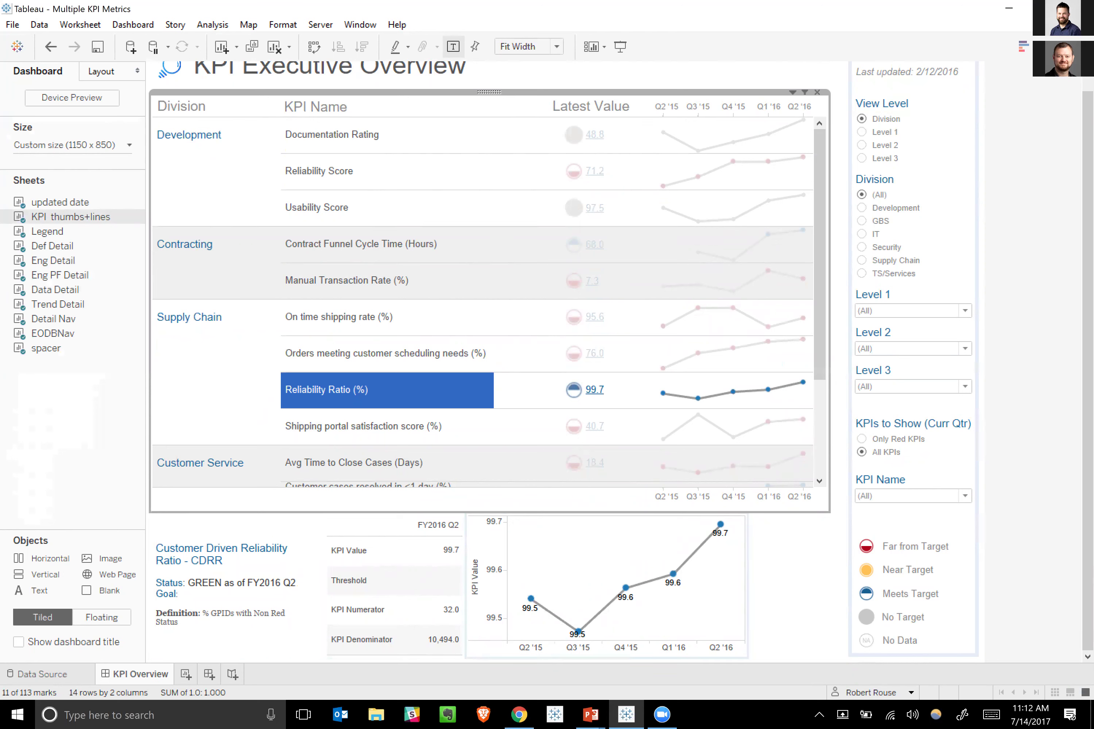
{"action": "mouse_move", "coordinate": [395, 405]}
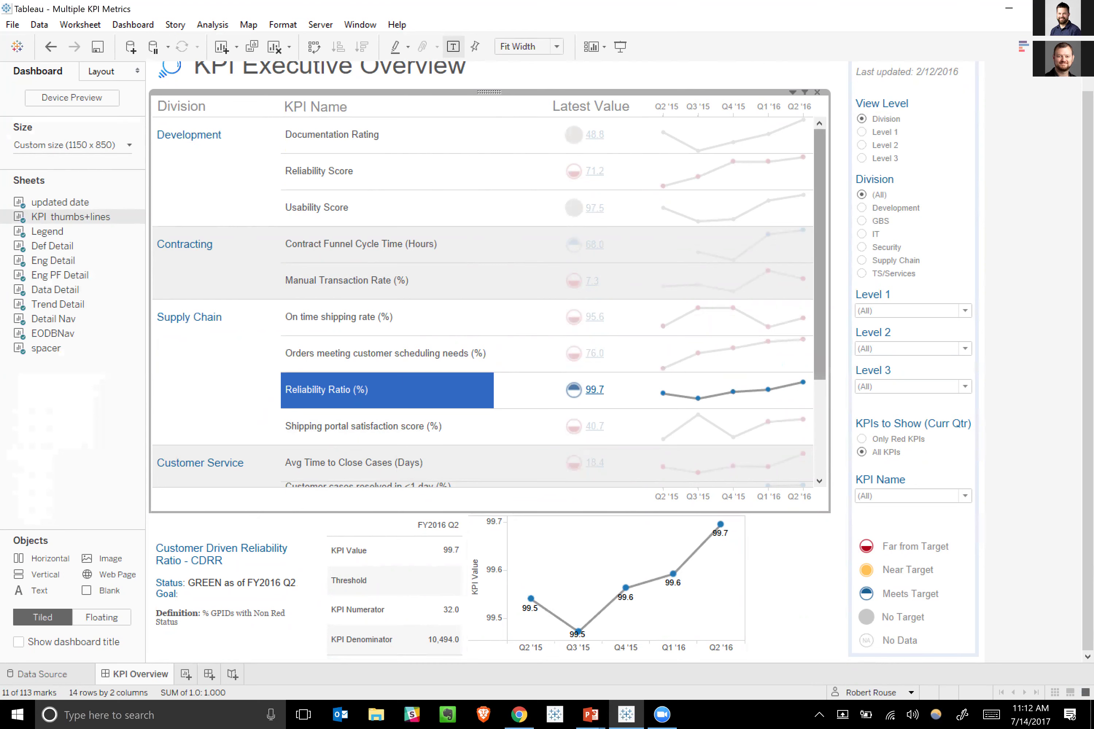
{"action": "scroll", "coordinate": [483, 301], "scroll_direction": "down", "scroll_amount": 2}
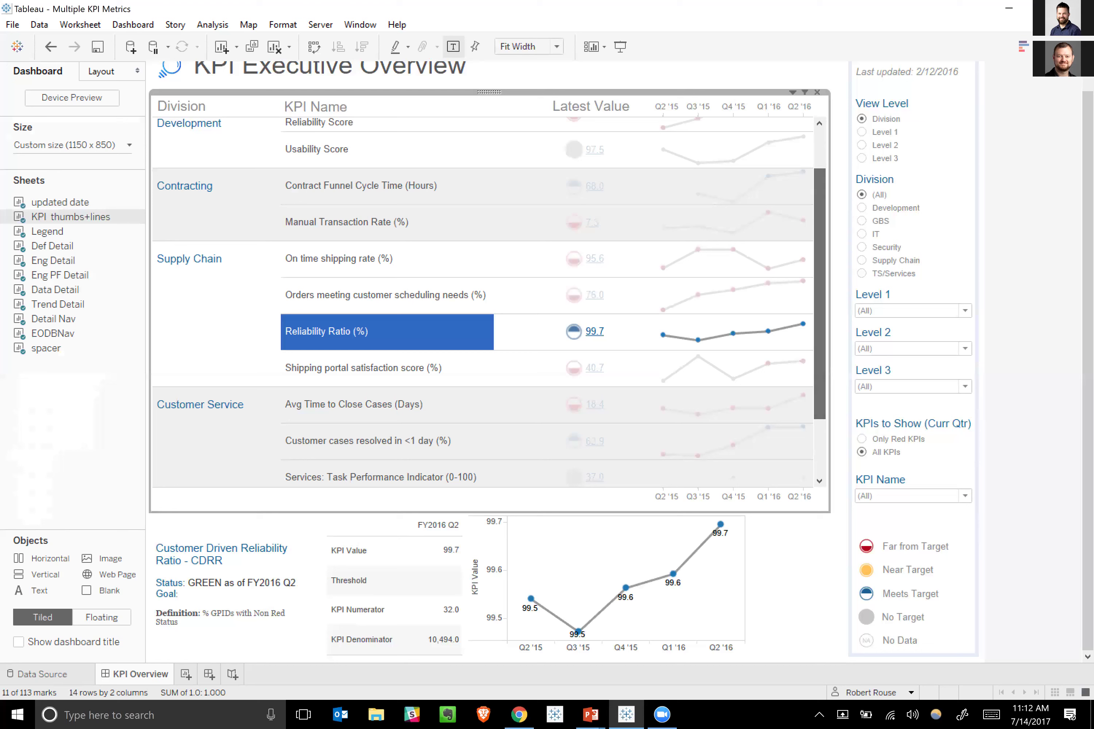
Show the detail for the Customer cases resolved in <1 day (%) KPI and clear the selection.
{"action": "left_click", "coordinate": [390, 442]}
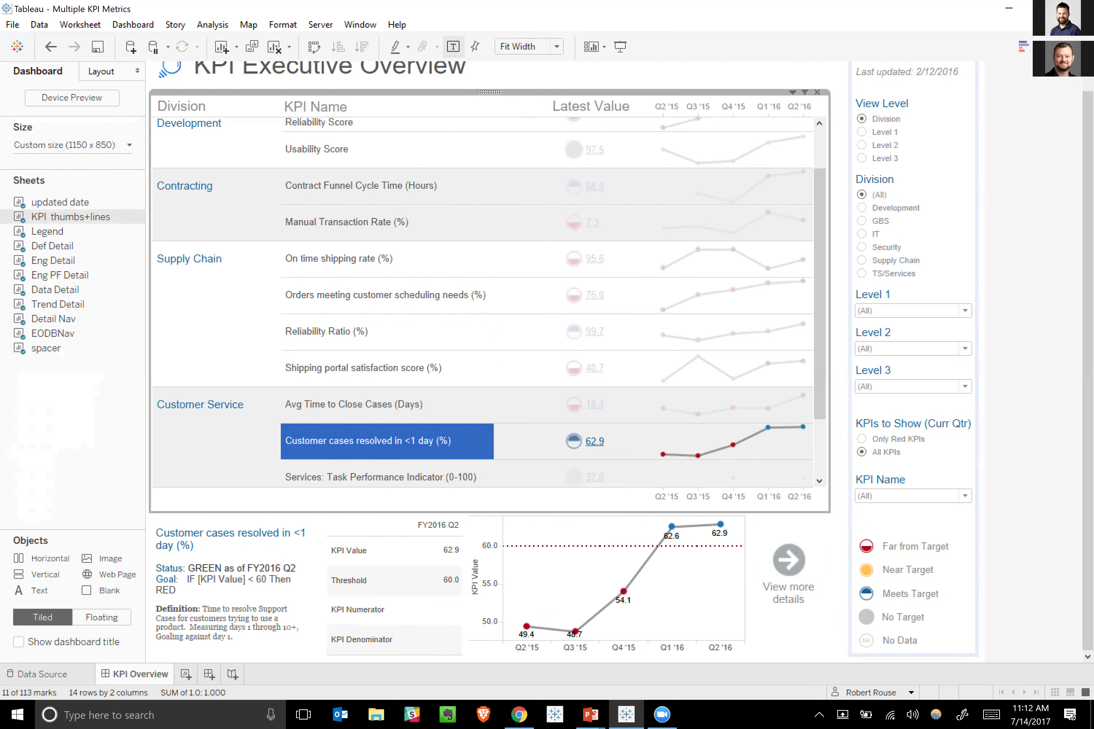
{"action": "key", "text": "Escape"}
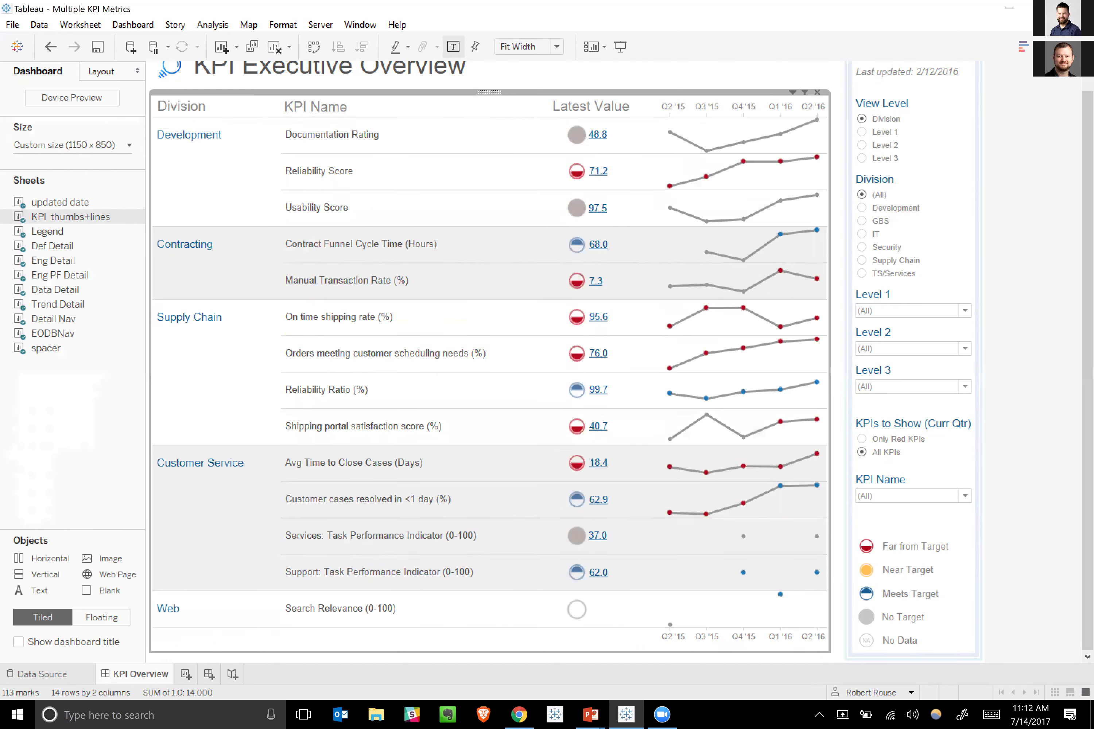
{"action": "left_click", "coordinate": [1031, 366]}
Switch to the PowerPoint webinar presentation, resume the slide show and advance to the YTD New Net Money dashboard slide.
{"action": "left_click", "coordinate": [591, 715]}
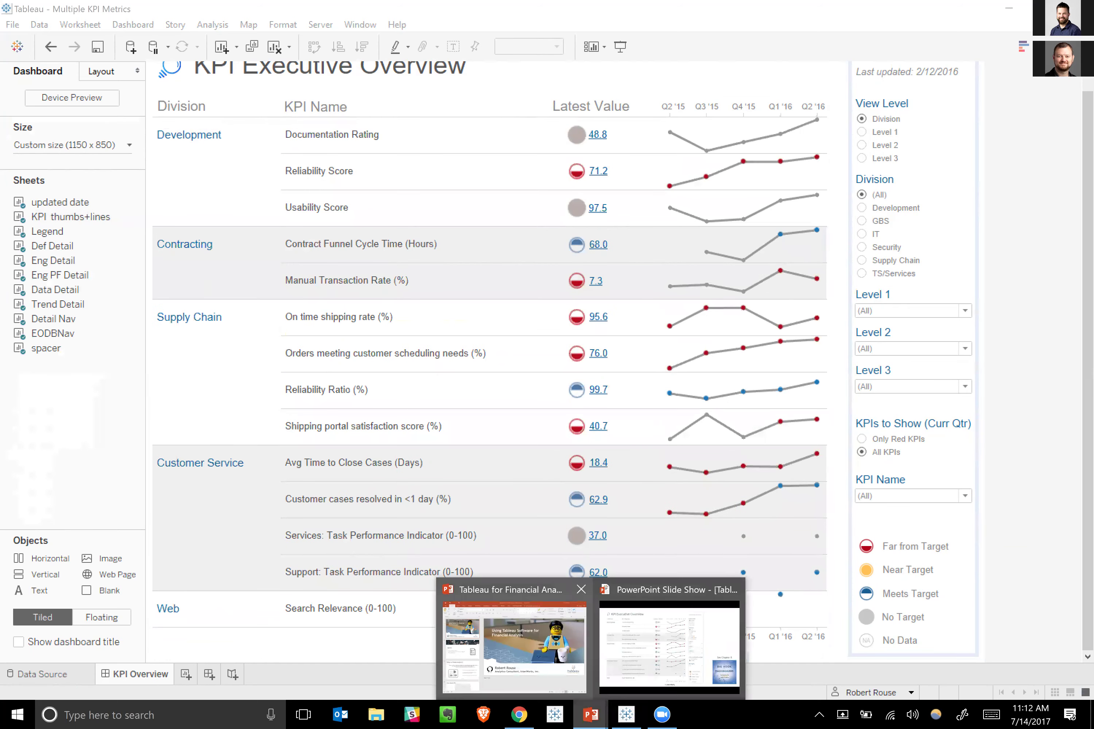
{"action": "left_click", "coordinate": [514, 645]}
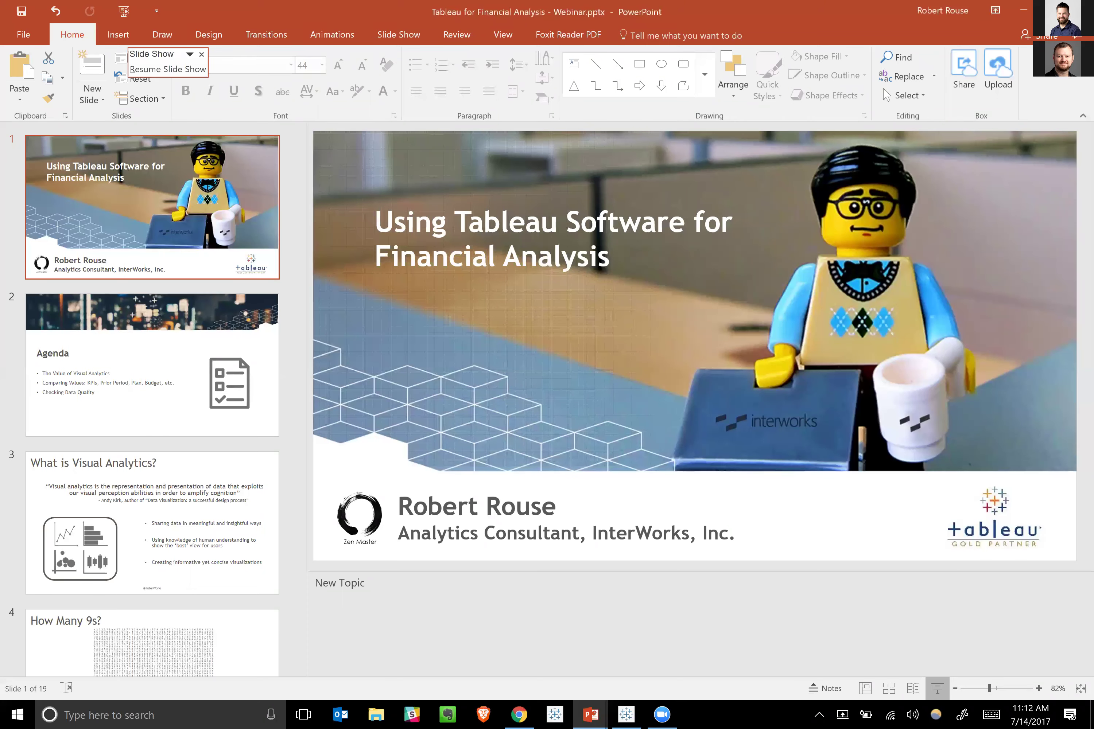
{"action": "left_click", "coordinate": [167, 69]}
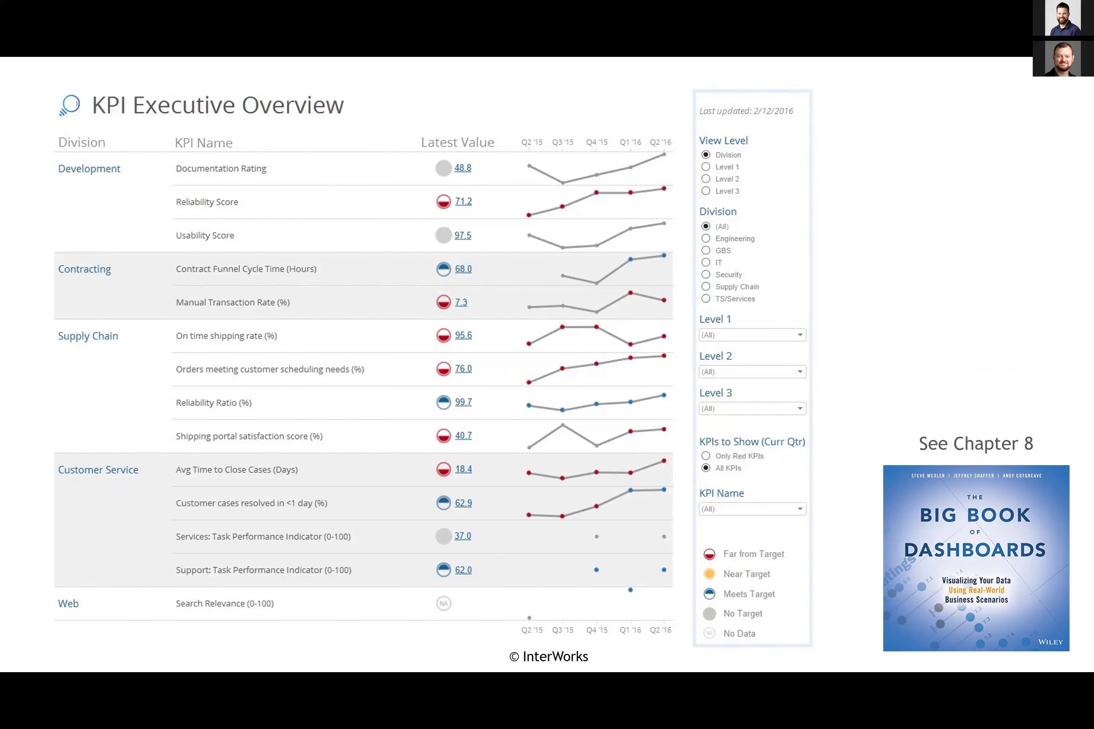
{"action": "key", "text": "Right"}
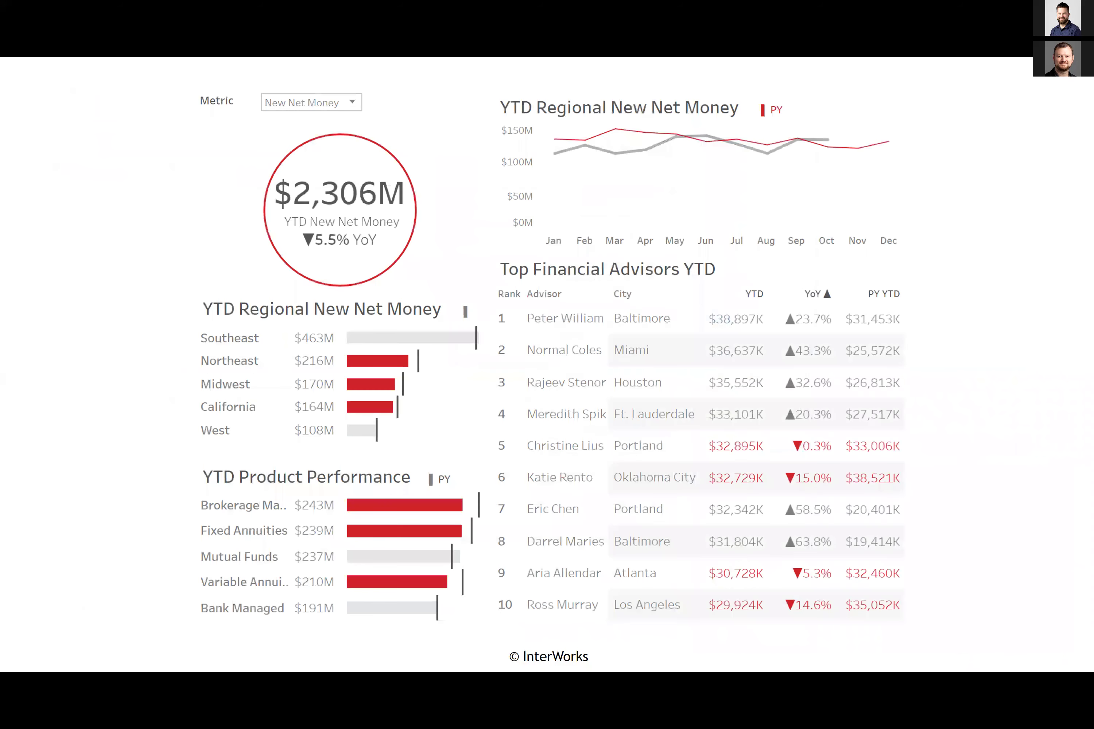
Switch to the finance Executive Summary dashboard in Chrome and look through the available Metric options.
{"action": "key", "text": "alt+Tab"}
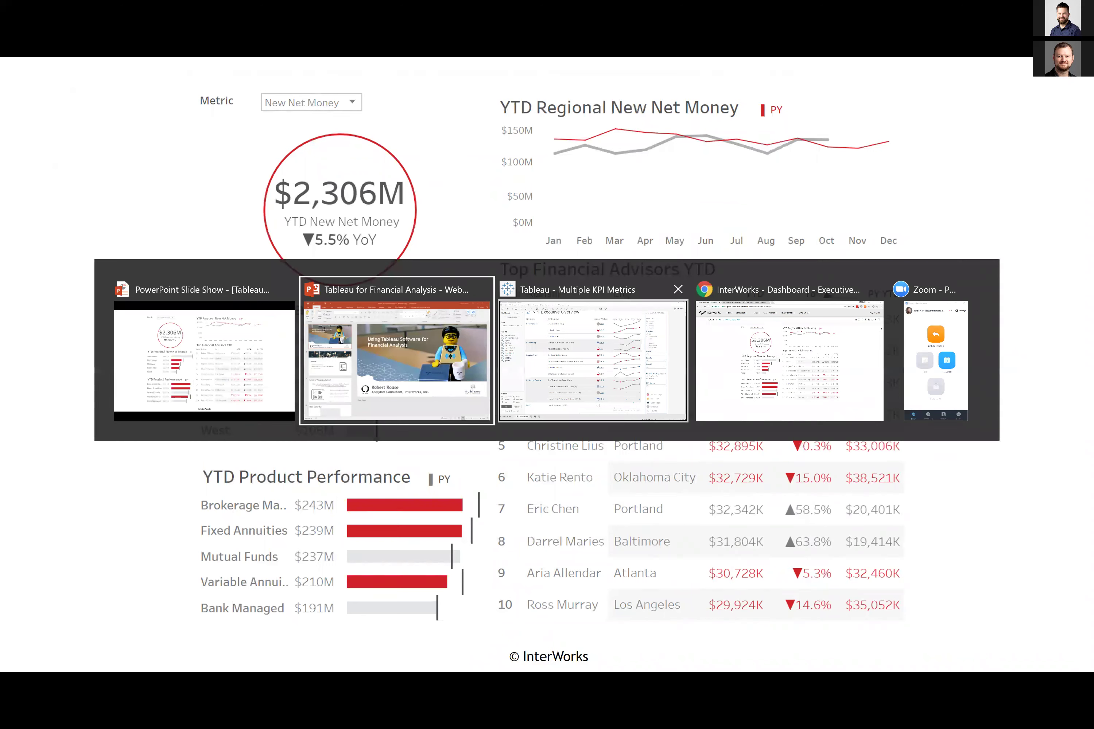
{"action": "left_click", "coordinate": [789, 359]}
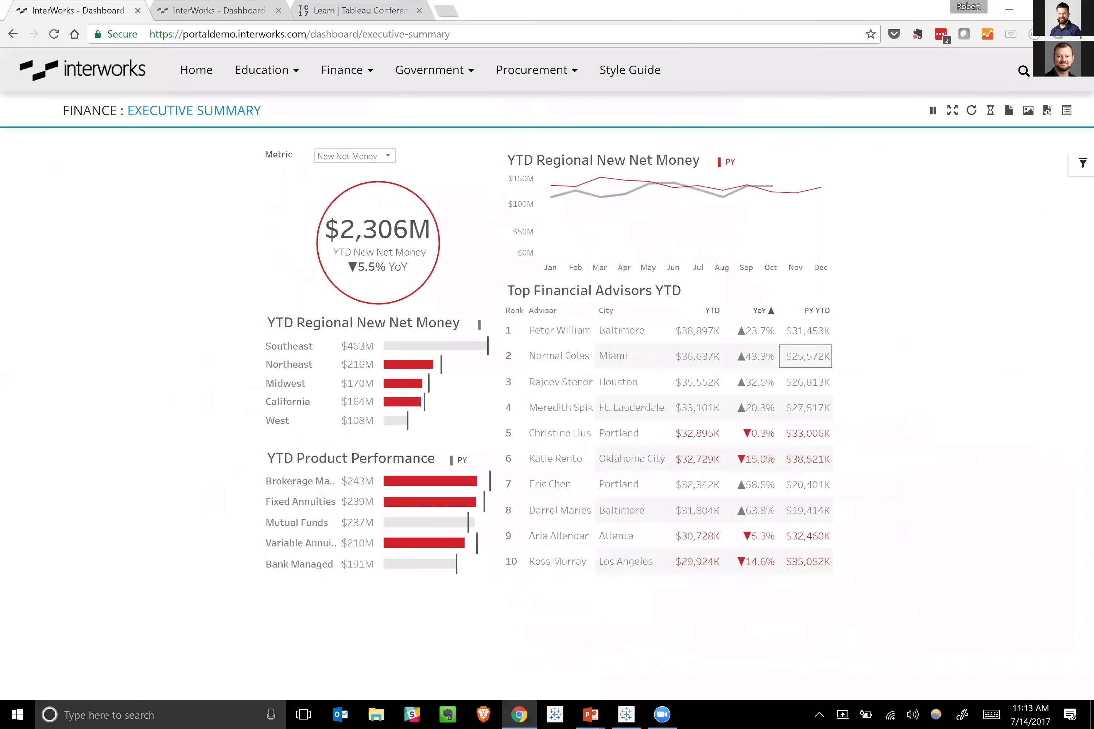
{"action": "left_click", "coordinate": [389, 157]}
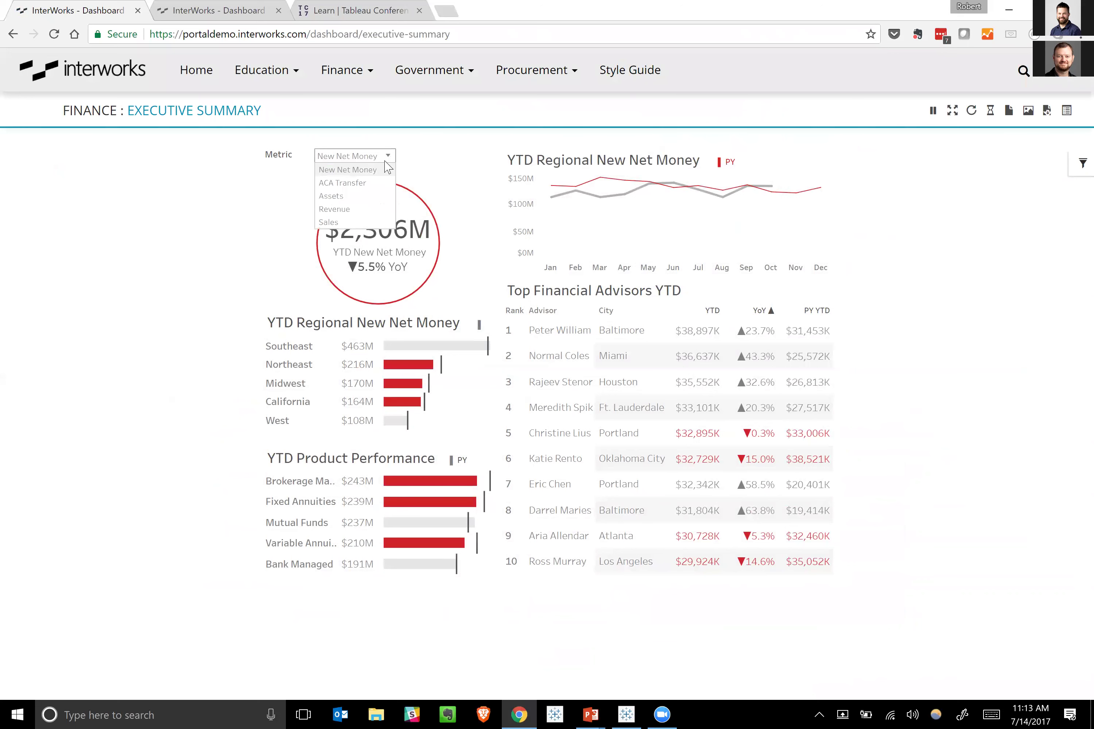
{"action": "left_click", "coordinate": [361, 209]}
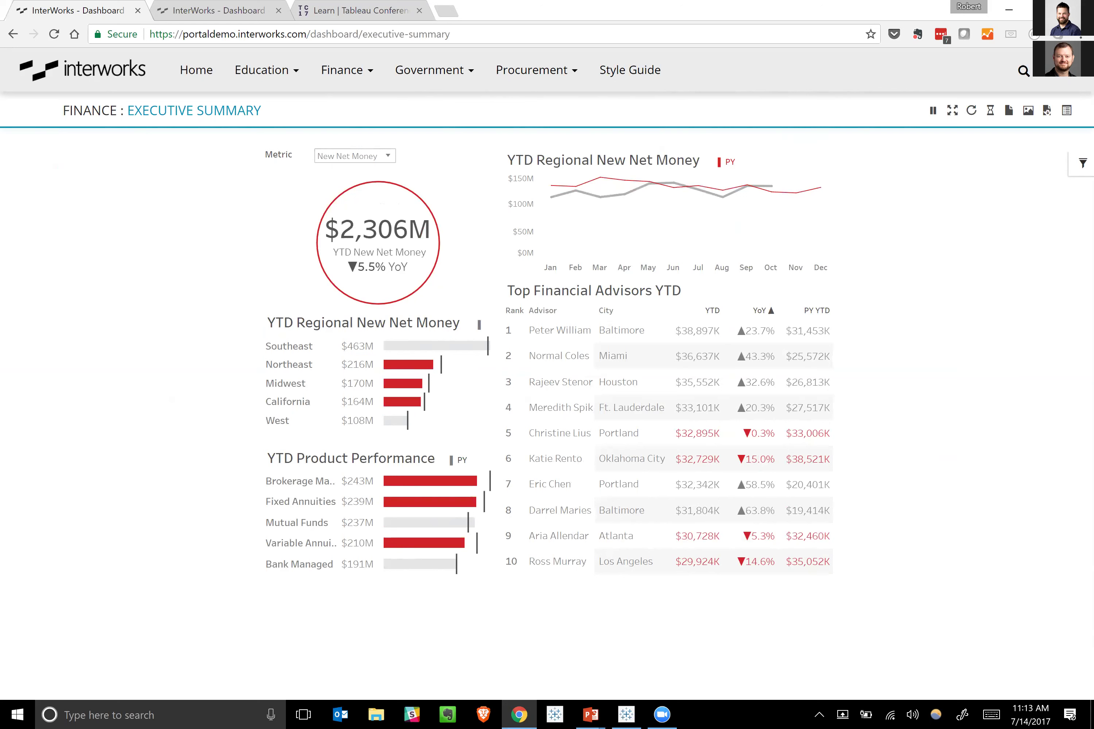
{"action": "mouse_move", "coordinate": [410, 383]}
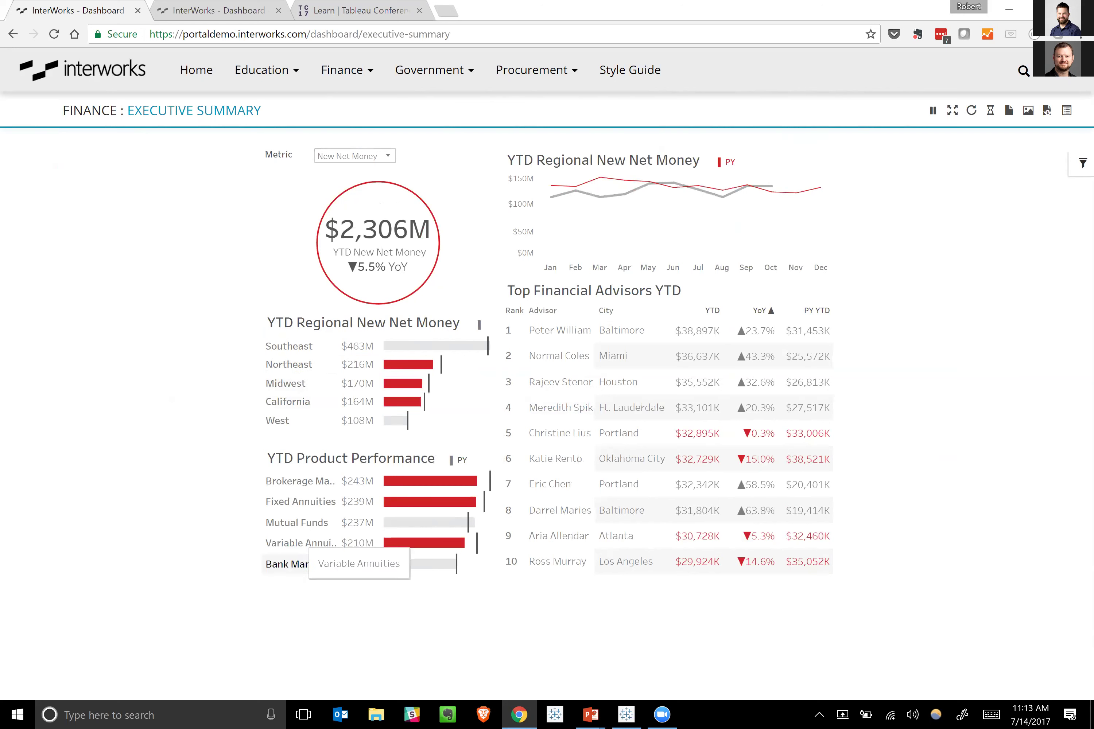
{"action": "left_click", "coordinate": [383, 156]}
{"action": "left_click", "coordinate": [335, 209]}
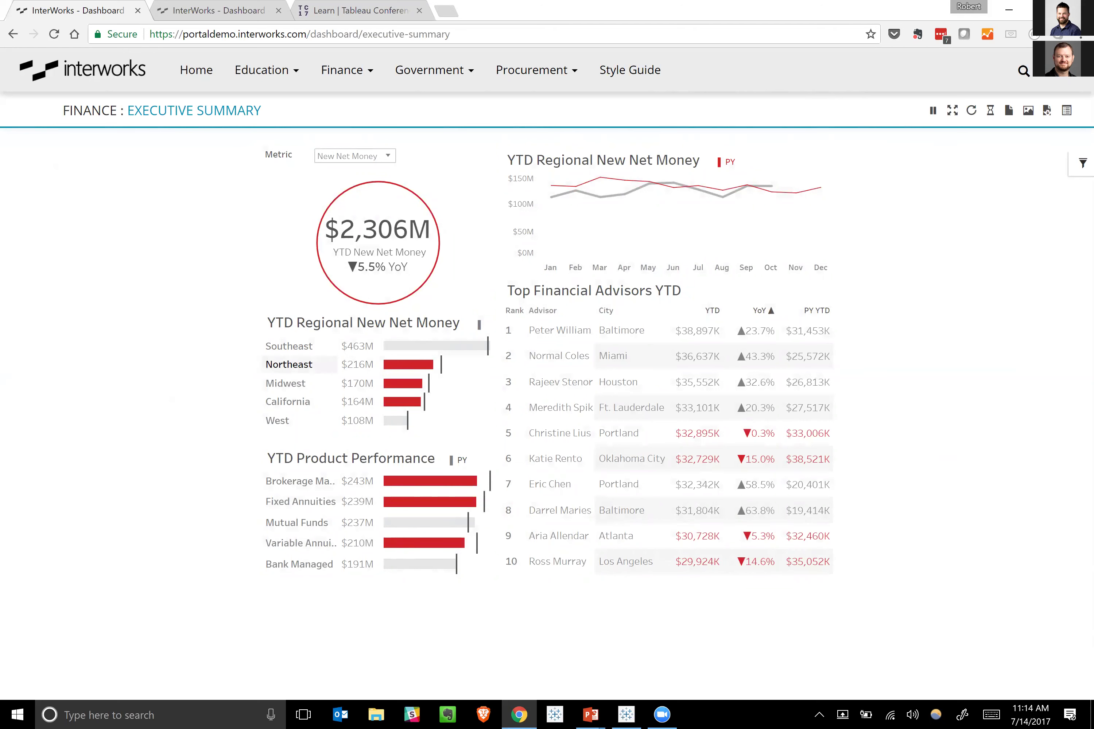
Filter the Executive Summary dashboard to the Northeast region and the Variable Annuities product.
{"action": "left_click", "coordinate": [289, 364]}
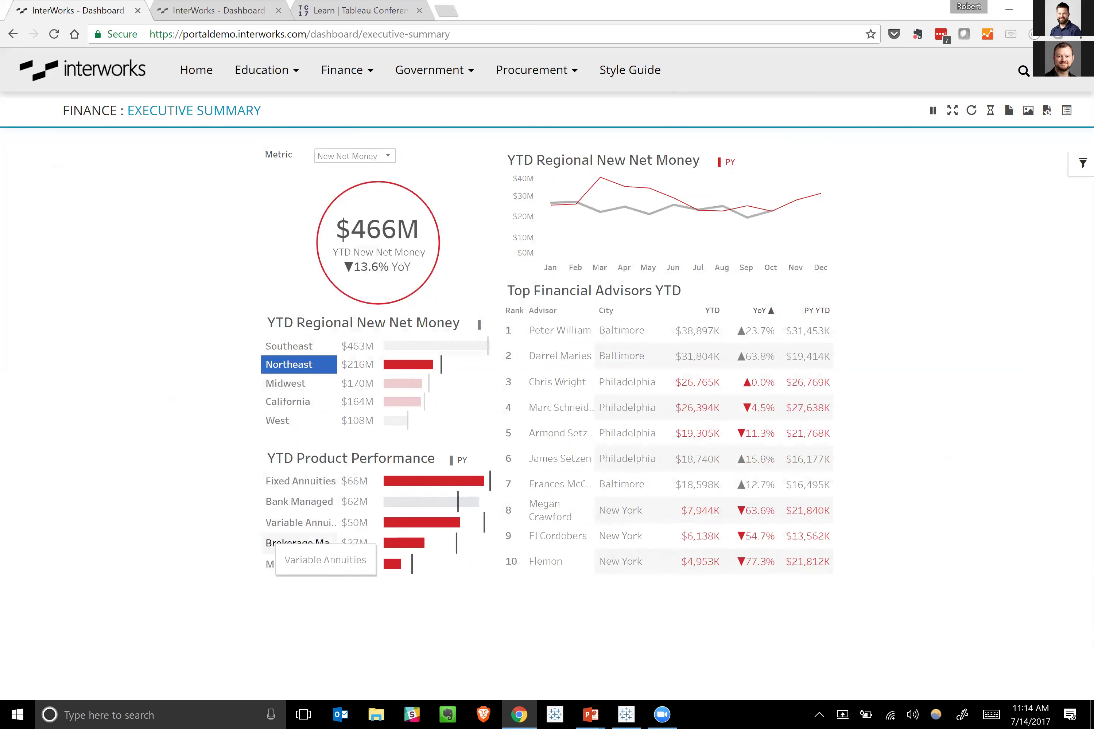
{"action": "left_click", "coordinate": [298, 522]}
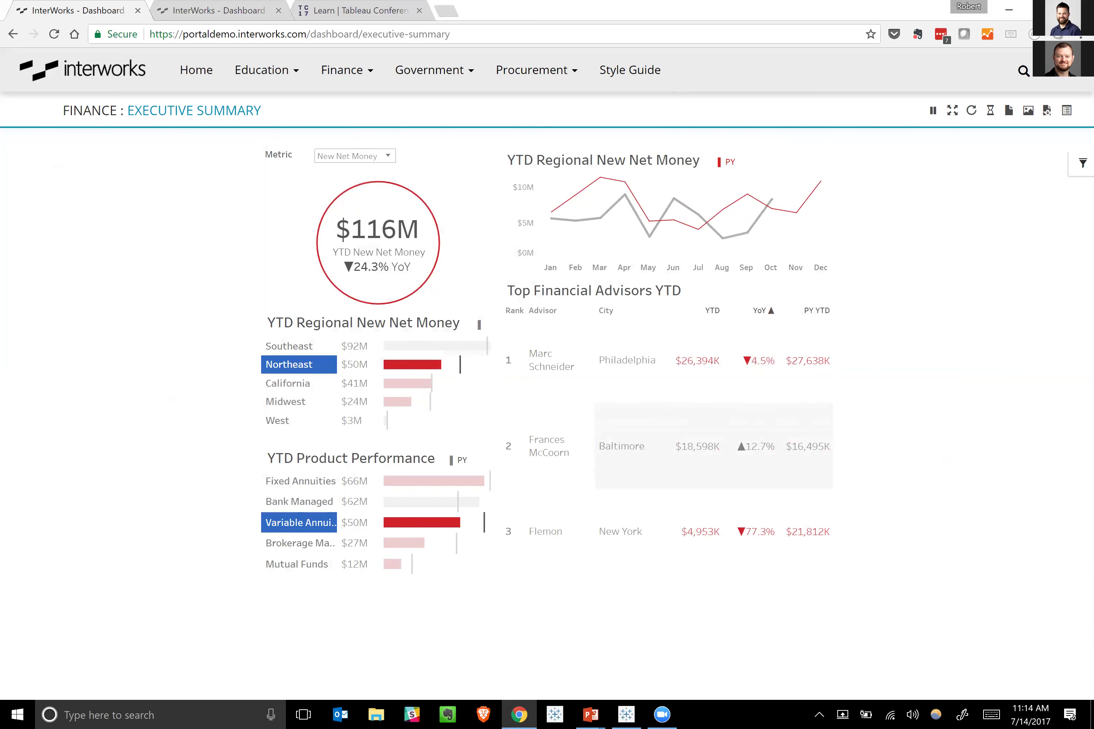
Return to the PowerPoint slide show and advance past the Equity Portfolio Performance Dashboard to the Data Quality slide.
{"action": "key", "text": "alt+Tab"}
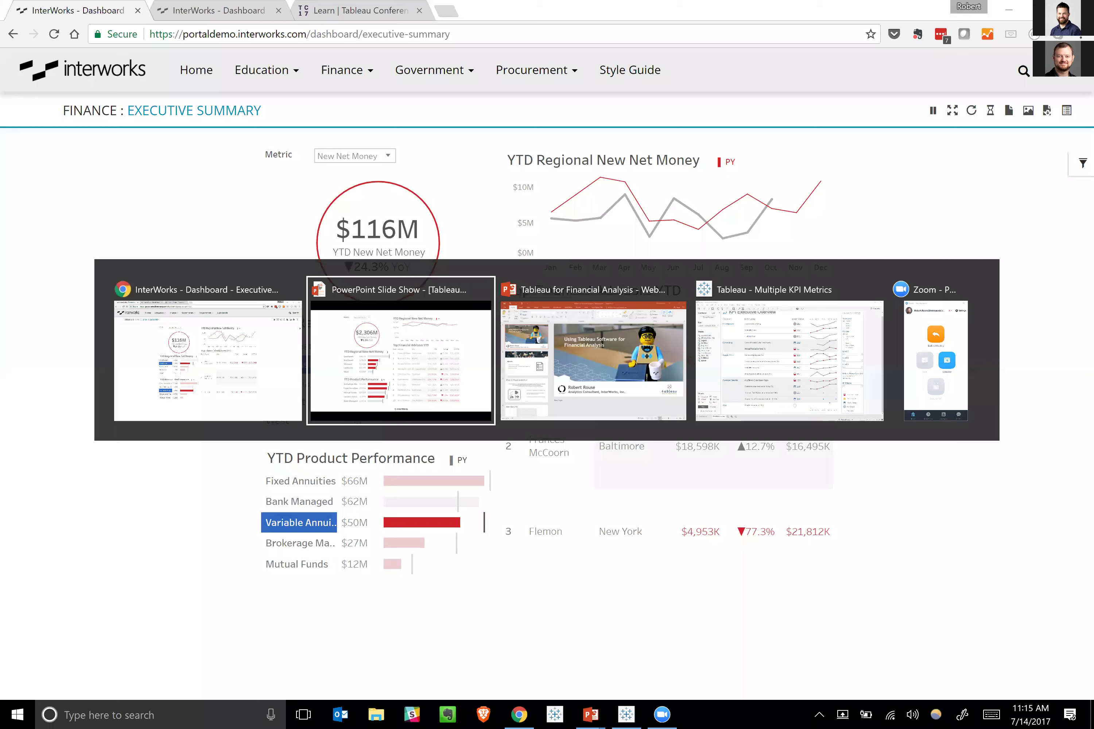
{"action": "key", "text": "alt+Tab"}
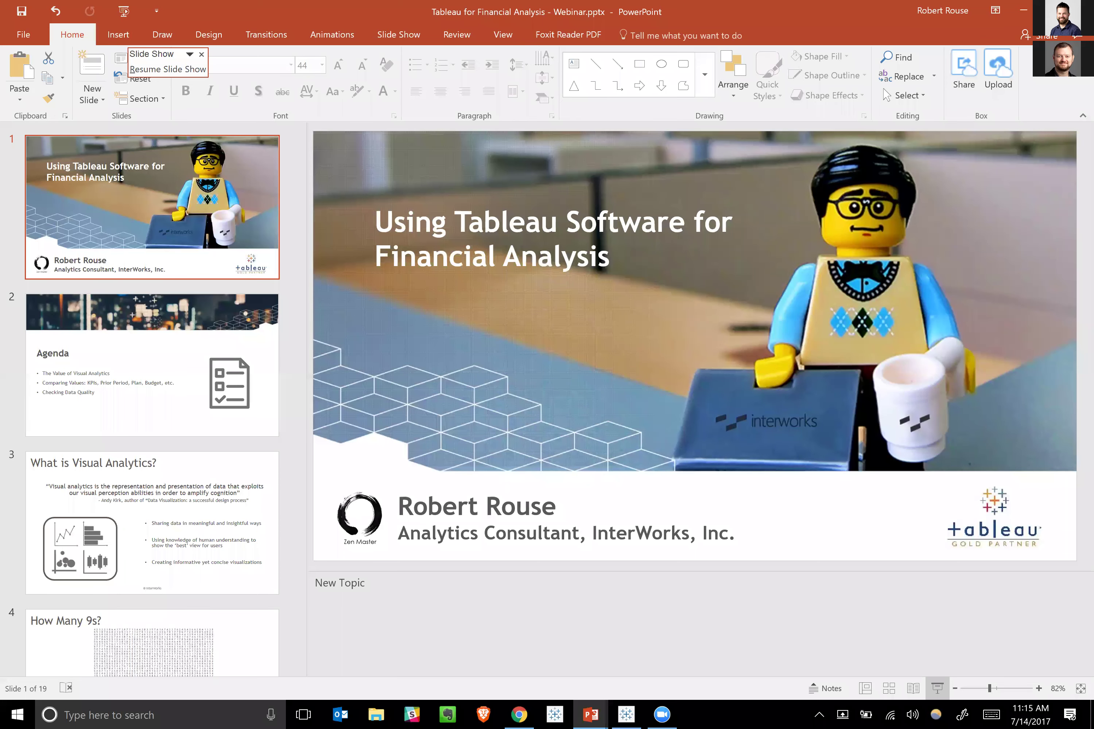
{"action": "key", "text": "alt+Tab"}
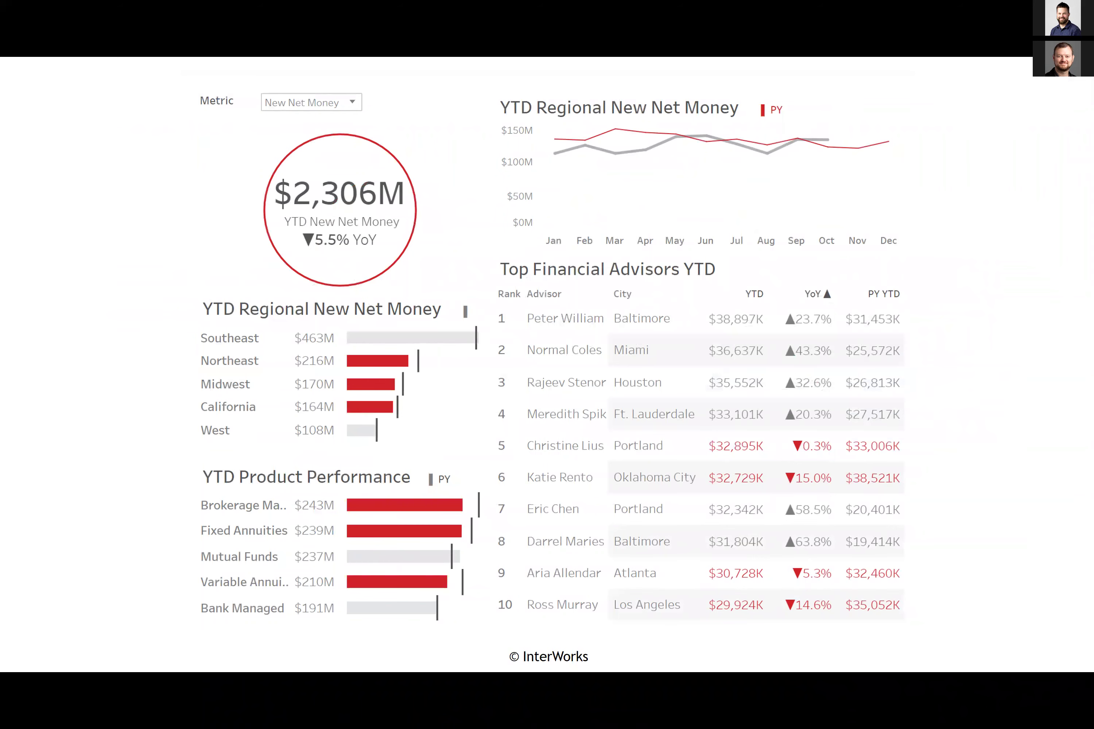
{"action": "key", "text": "Right"}
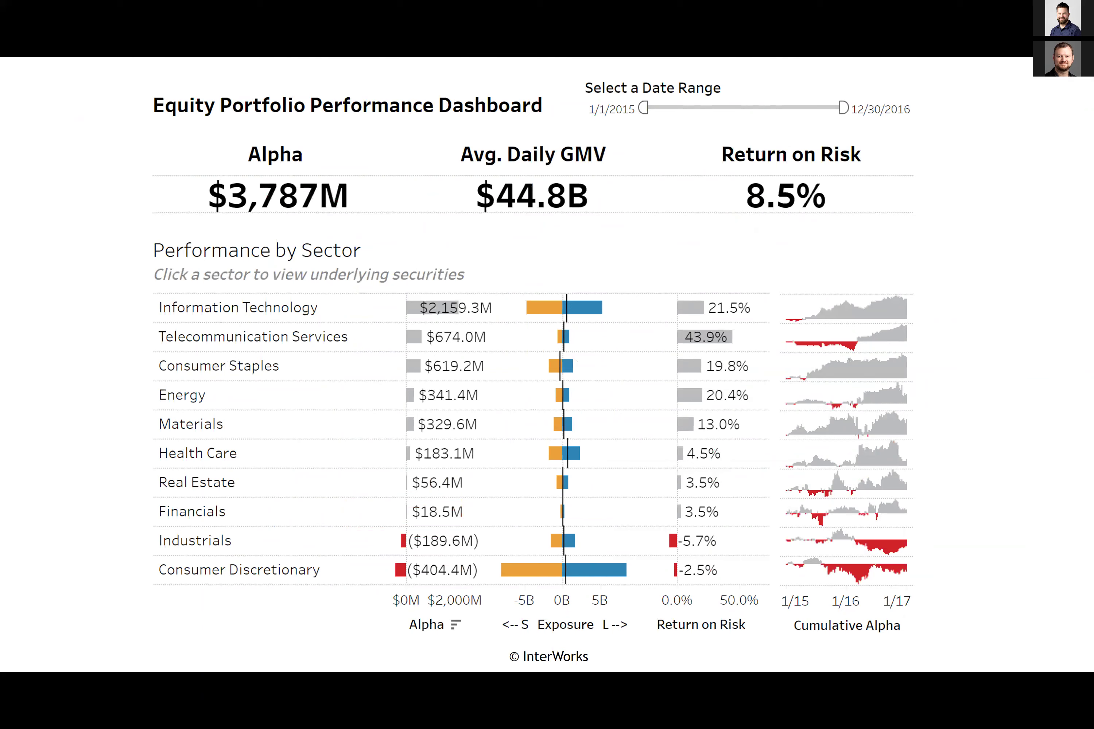
{"action": "key", "text": "Right"}
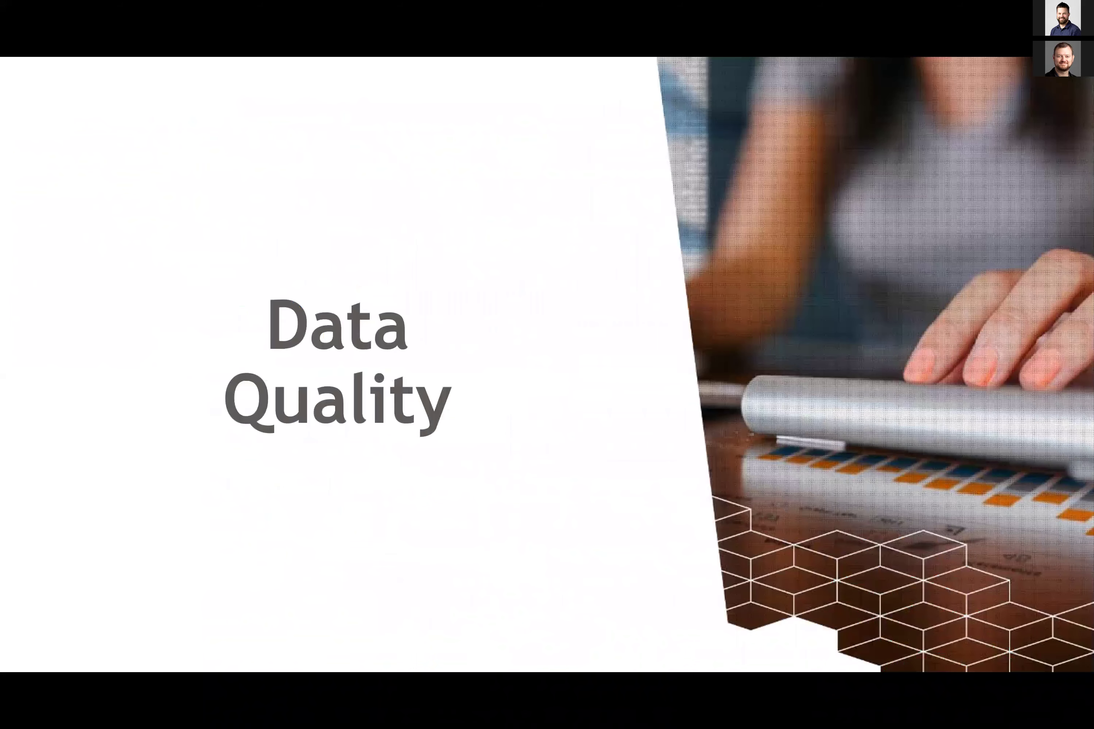